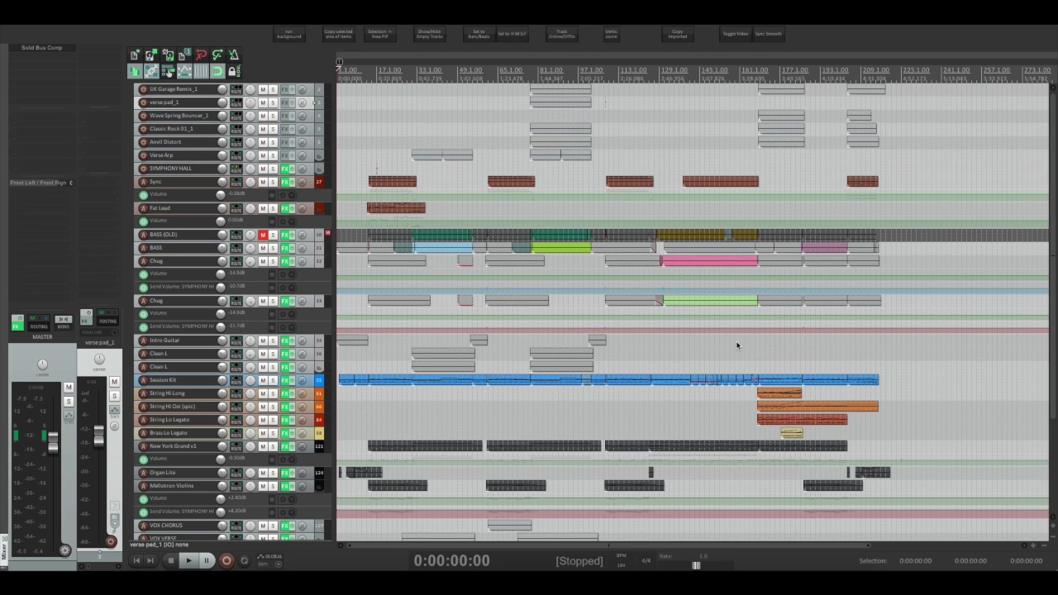
Examine the project's source media in the Project Bay, checking the file paths for media stored outside the project folder.
left_click(726, 33)
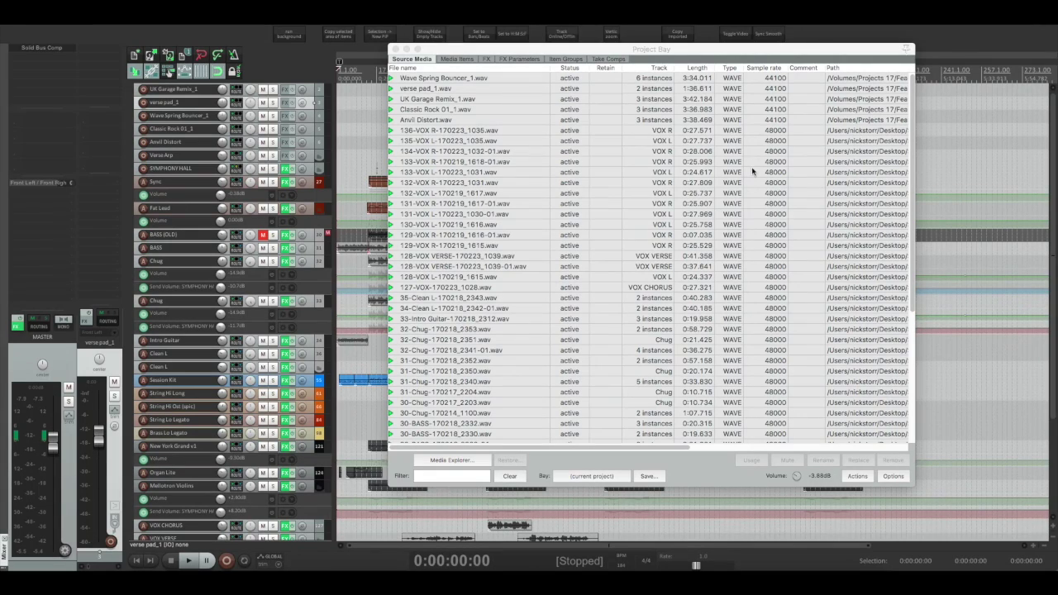
left_click(418, 60)
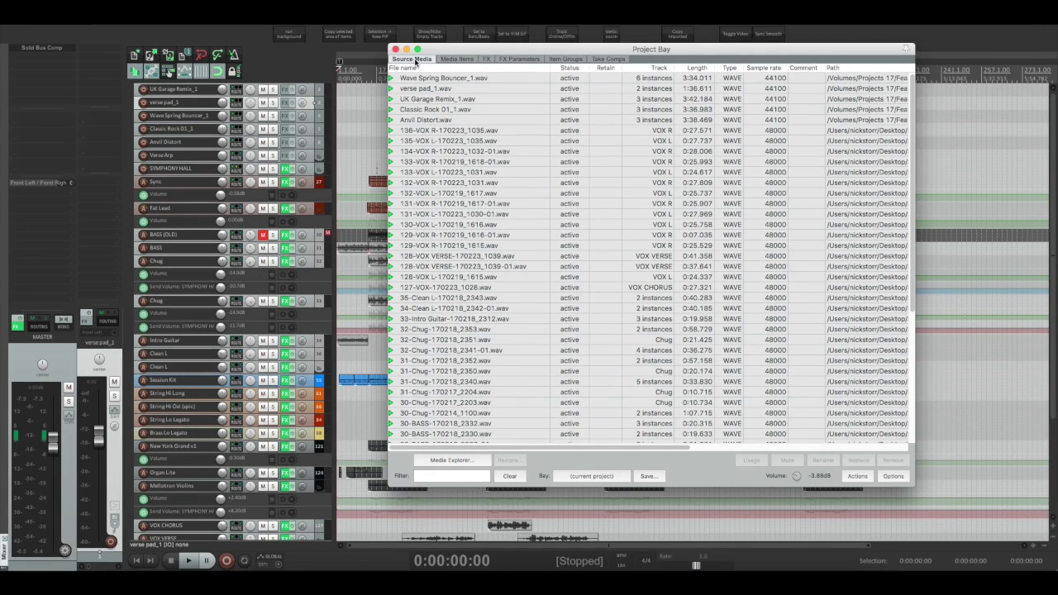
left_click(853, 72)
left_click(854, 72)
left_click_drag(608, 447, 759, 456)
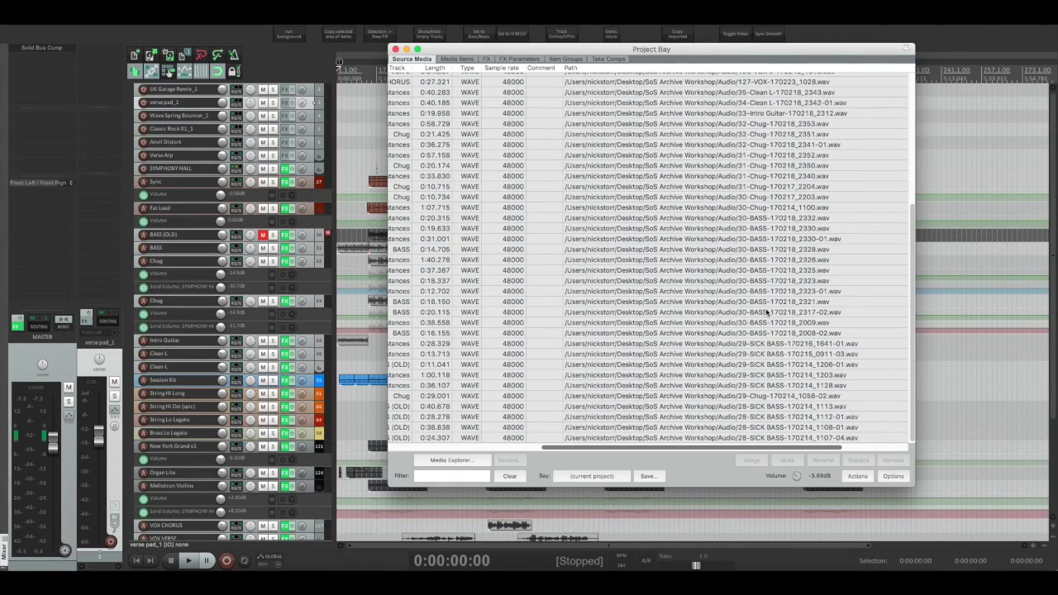
scroll(918, 254, "up", 3)
scroll(912, 290, "up", 3)
scroll(912, 290, "down", 3)
scroll(912, 295, "up", 8)
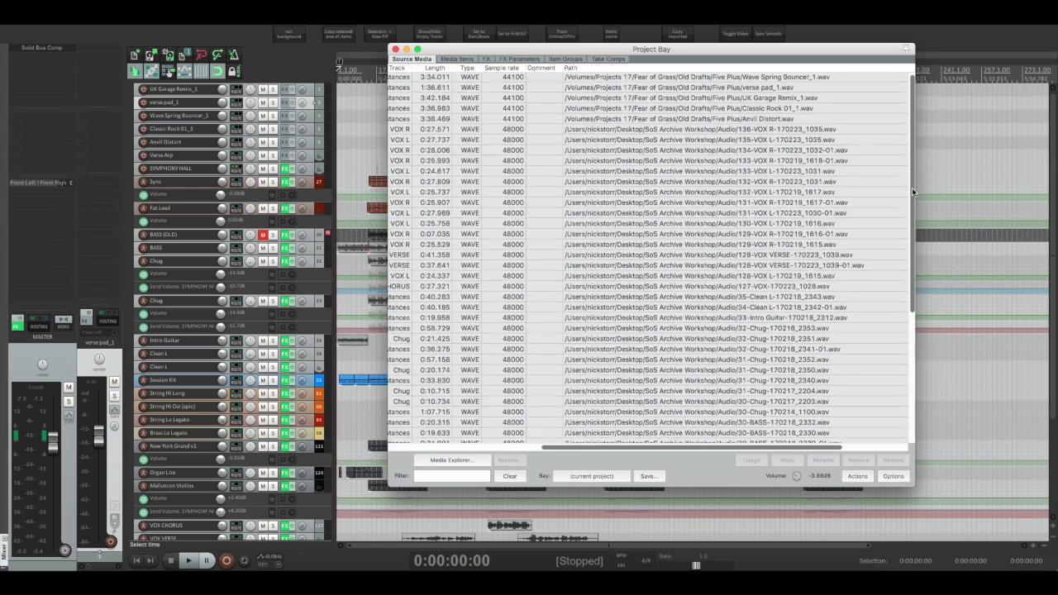
Copy the five source files stored in Old Drafts/Five Plus to the project media directory and close the Project Bay.
left_click(776, 121)
left_click(782, 78, "shift")
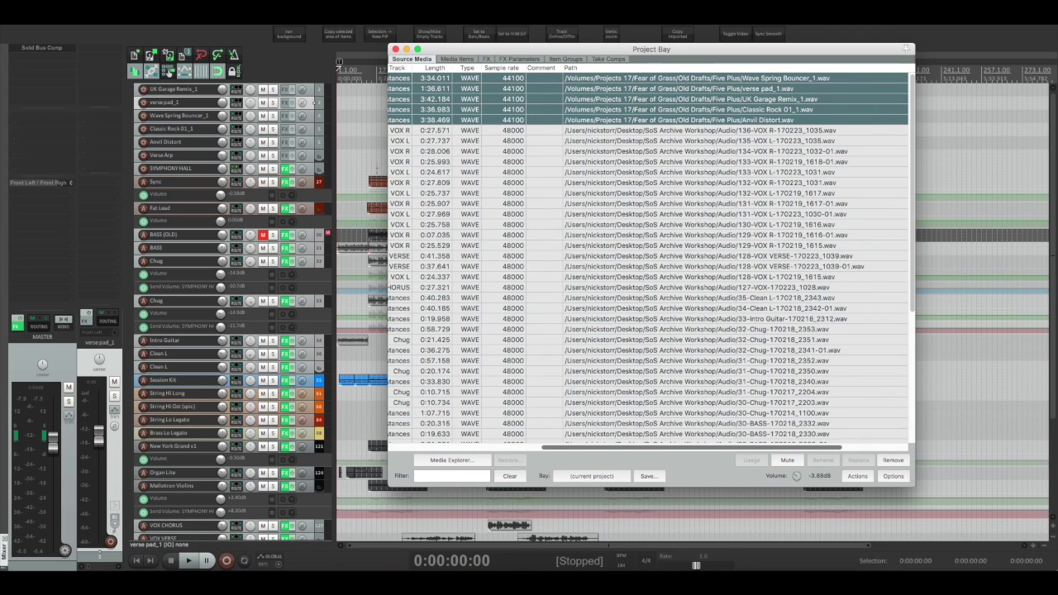
right_click(678, 91)
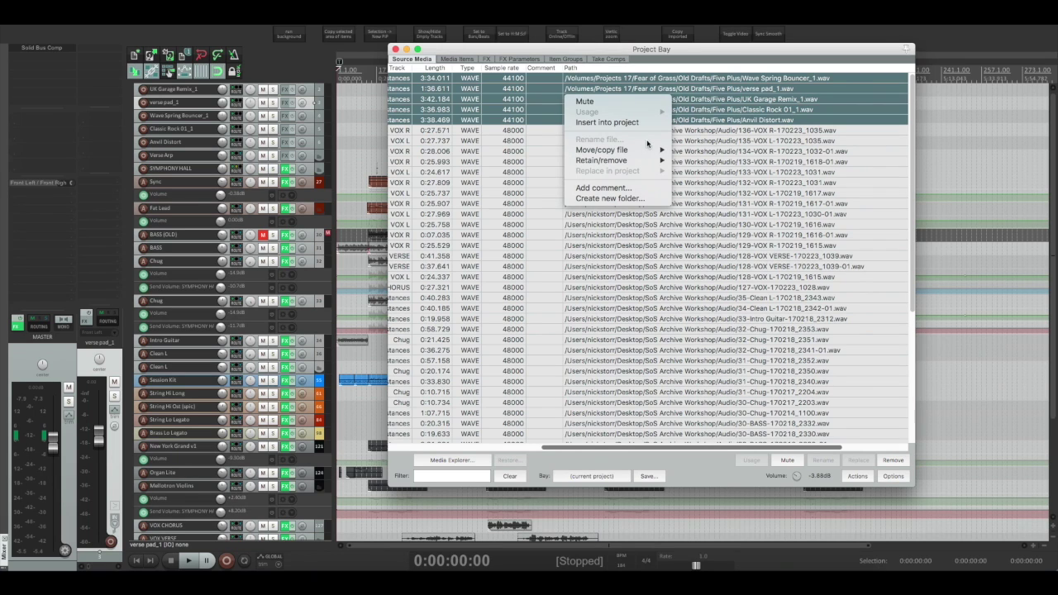
mouse_move(643, 152)
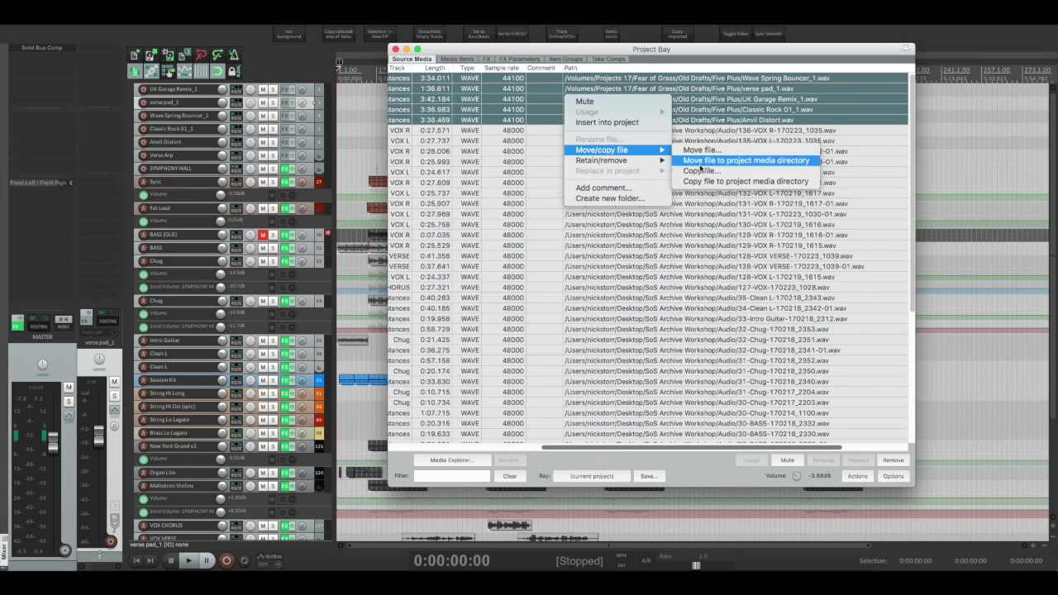
left_click(721, 182)
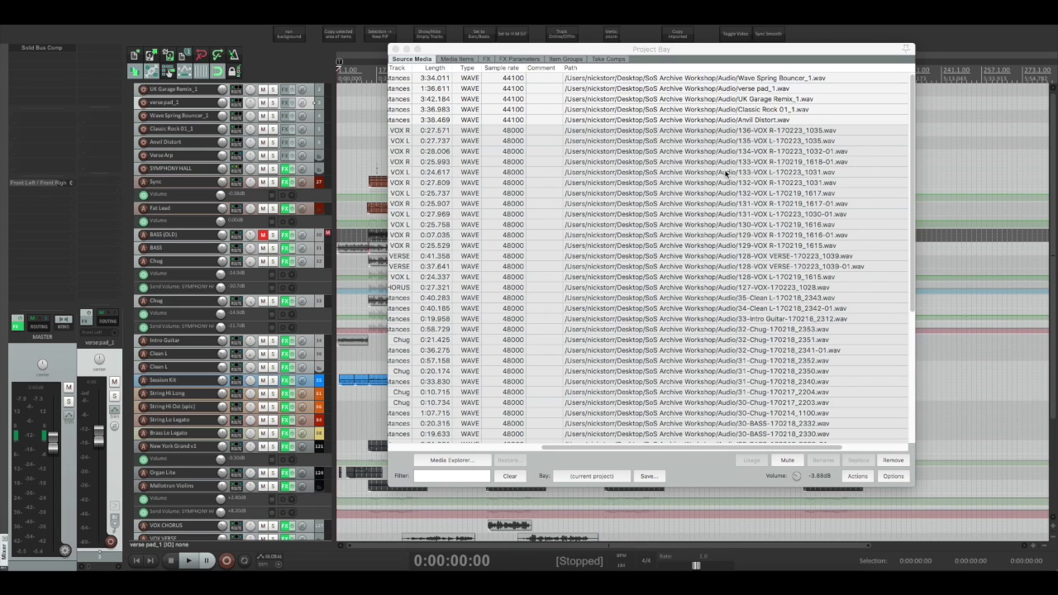
left_click(396, 48)
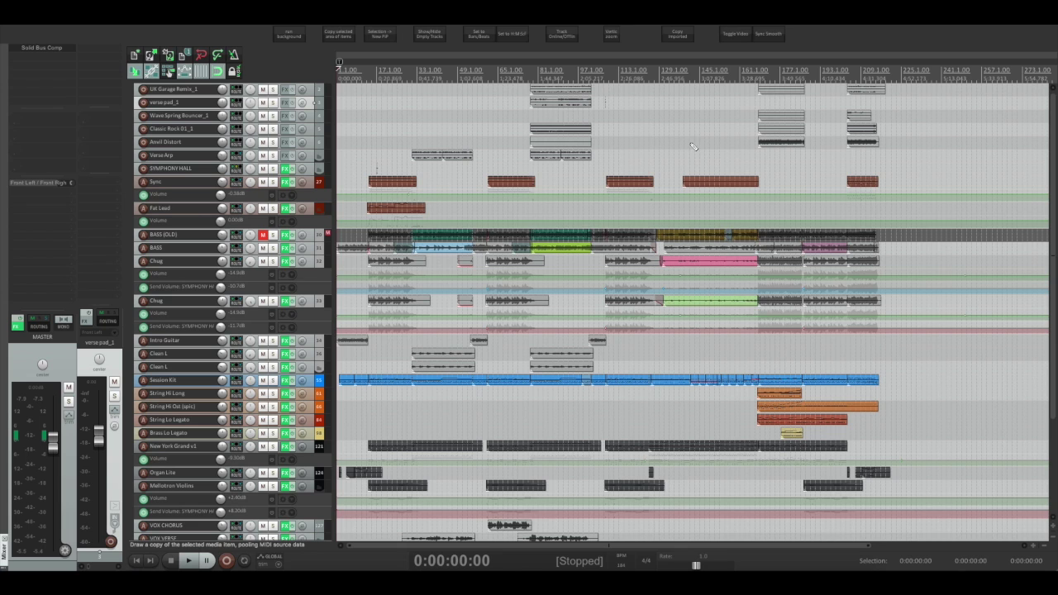
Save the project into the Archive folder with all media copied into the project directory.
key("super+alt+s")
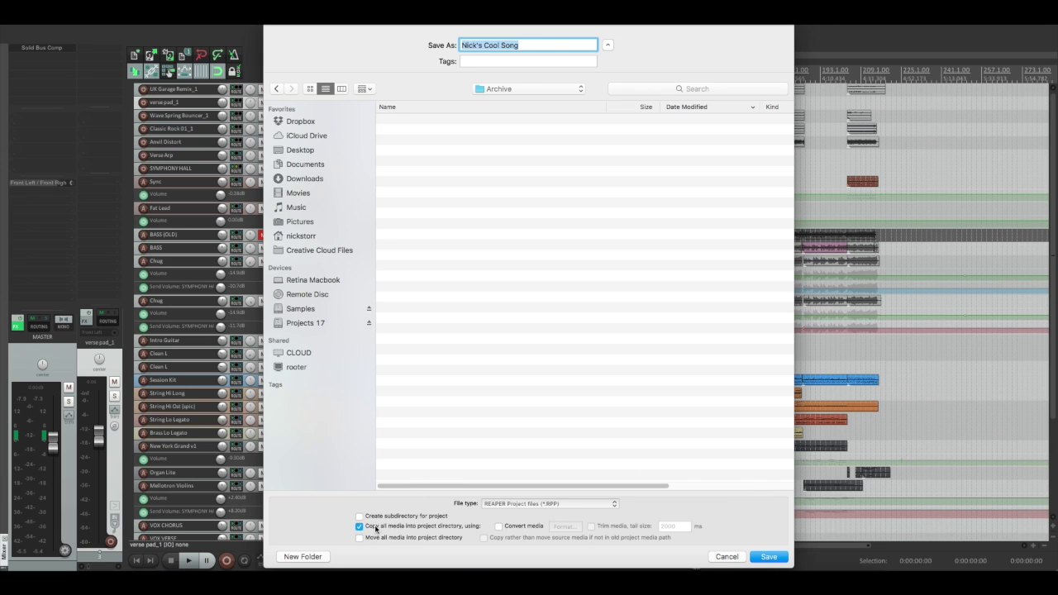
left_click(769, 558)
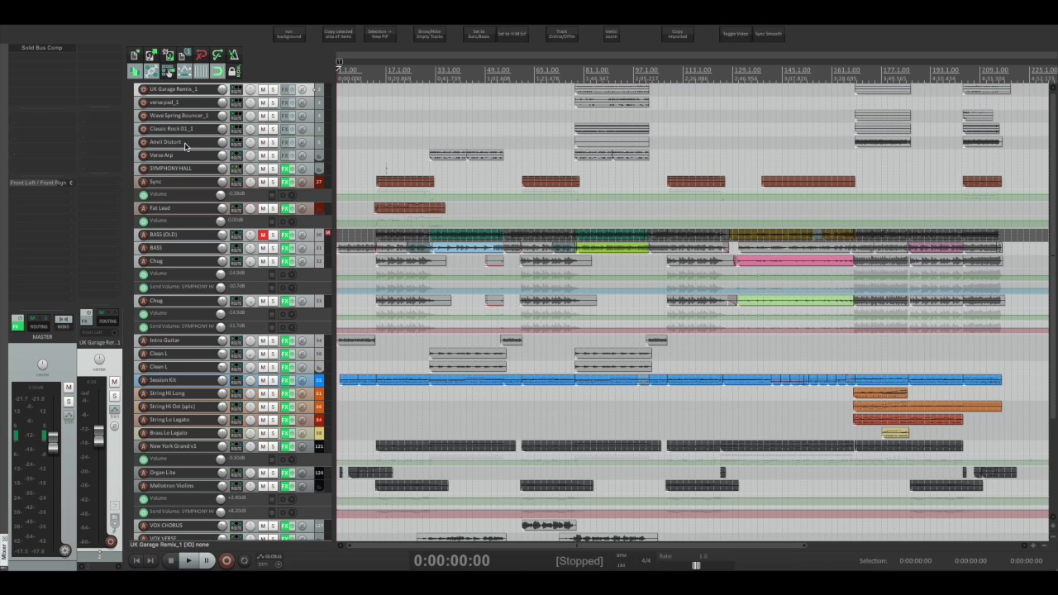
Freeze all tracks, from UK Garage Remix_1 down to the last VOX R, to multichannel.
scroll(195, 175, "down", 3)
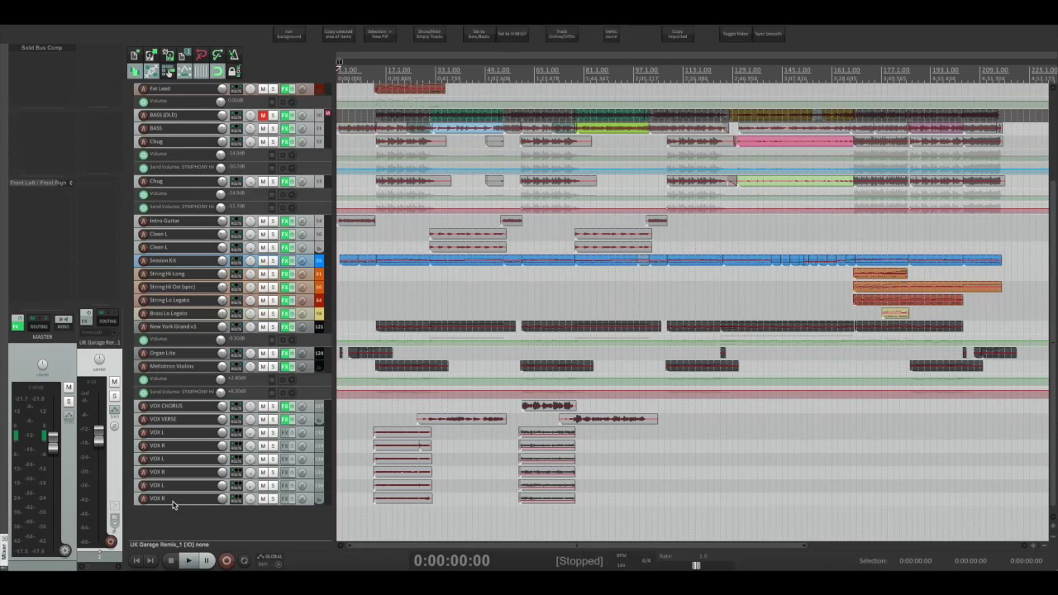
right_click(168, 498)
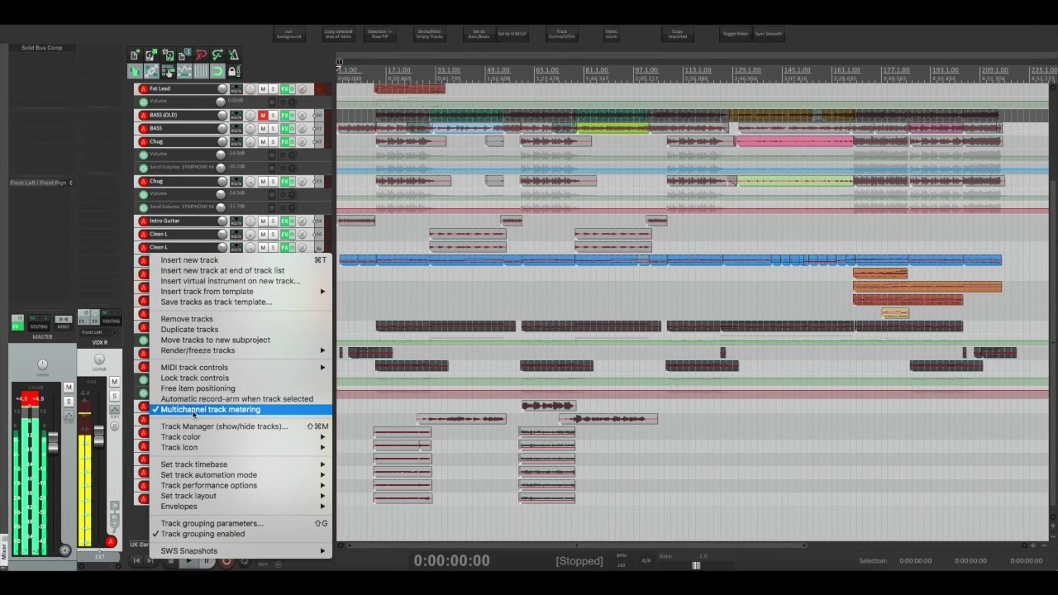
mouse_move(232, 351)
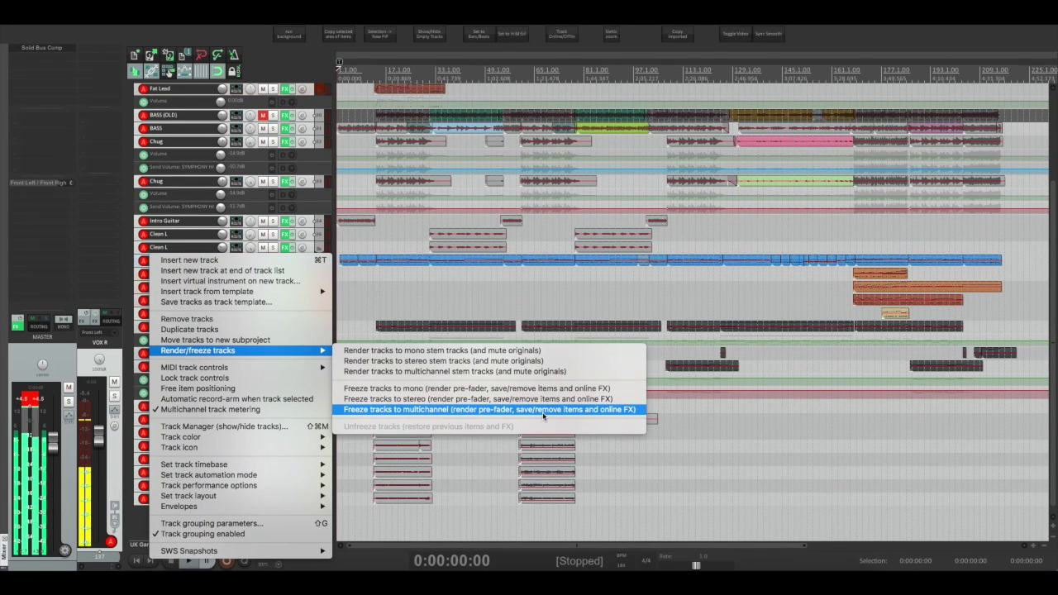
left_click(610, 409)
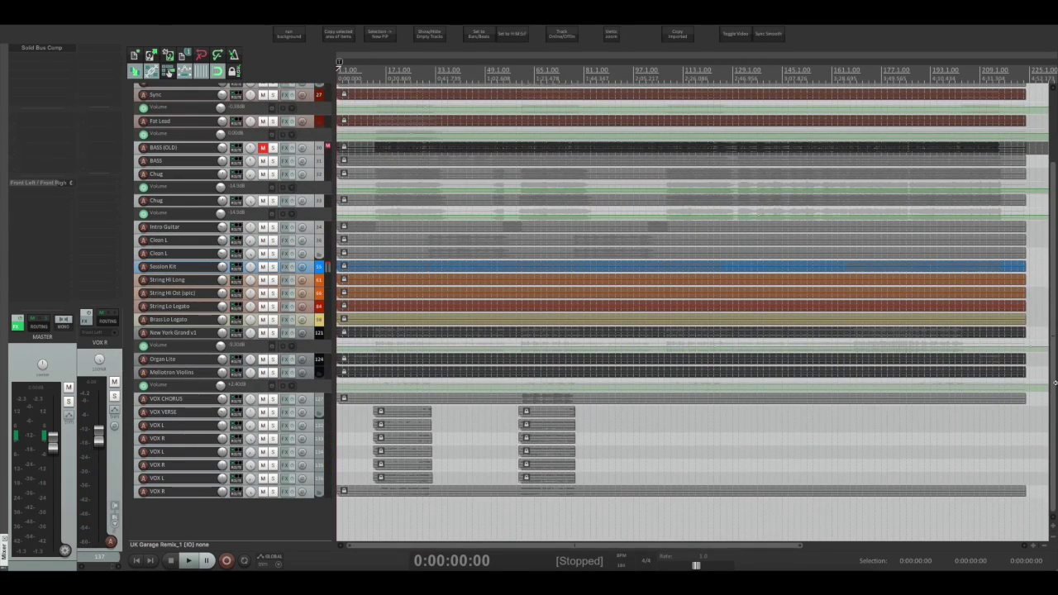
scroll(1056, 382, "up", 1)
mouse_move(1054, 379)
left_mouse_down()
mouse_move(1054, 349)
mouse_move(1054, 388)
mouse_move(1053, 374)
left_mouse_up()
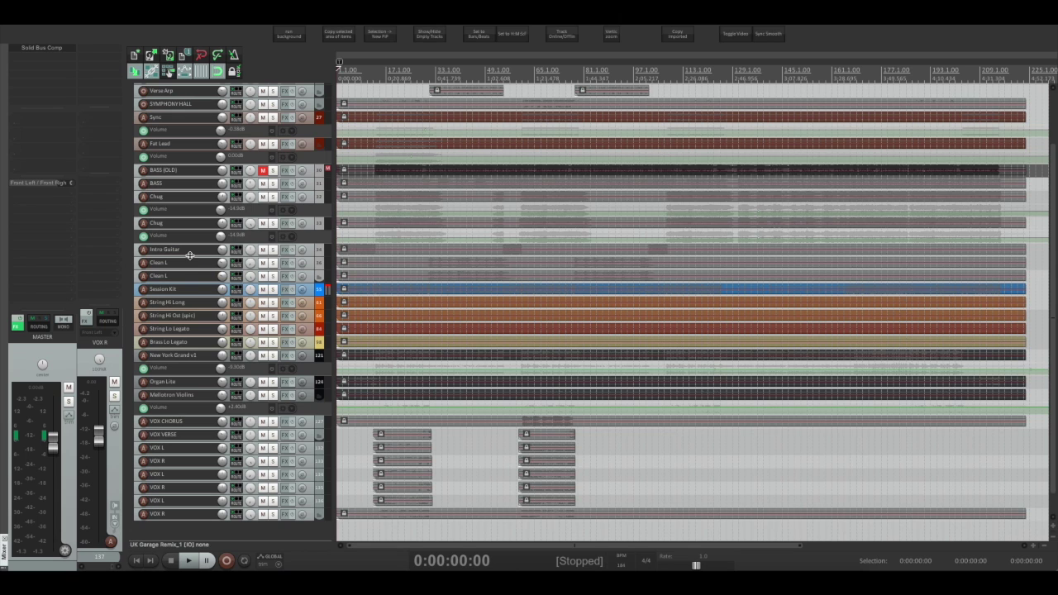
Unfreeze the Session Kit track to restore its previous items and FX.
left_click(177, 291)
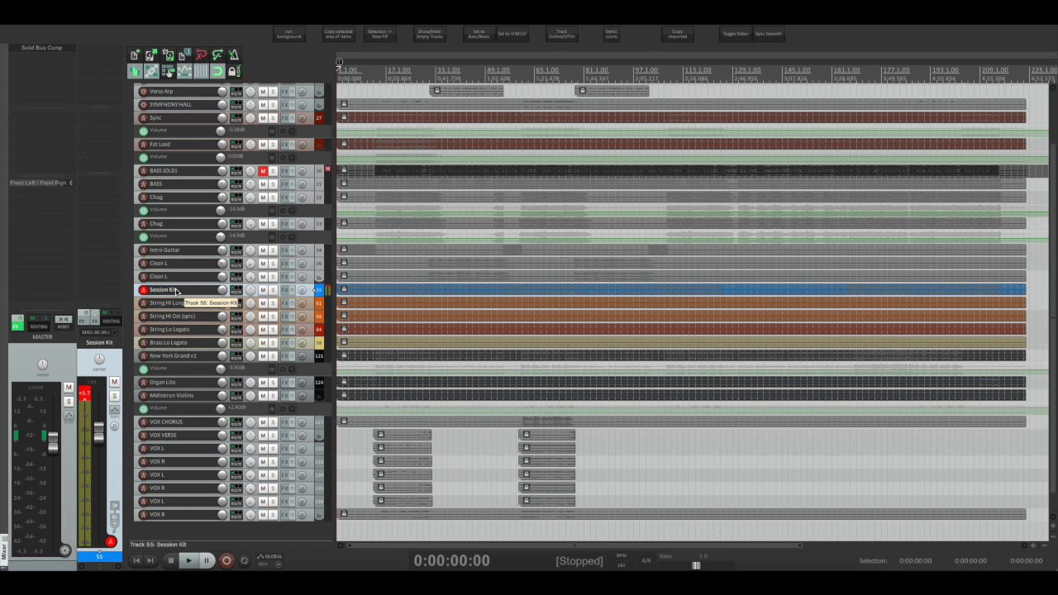
right_click(176, 291)
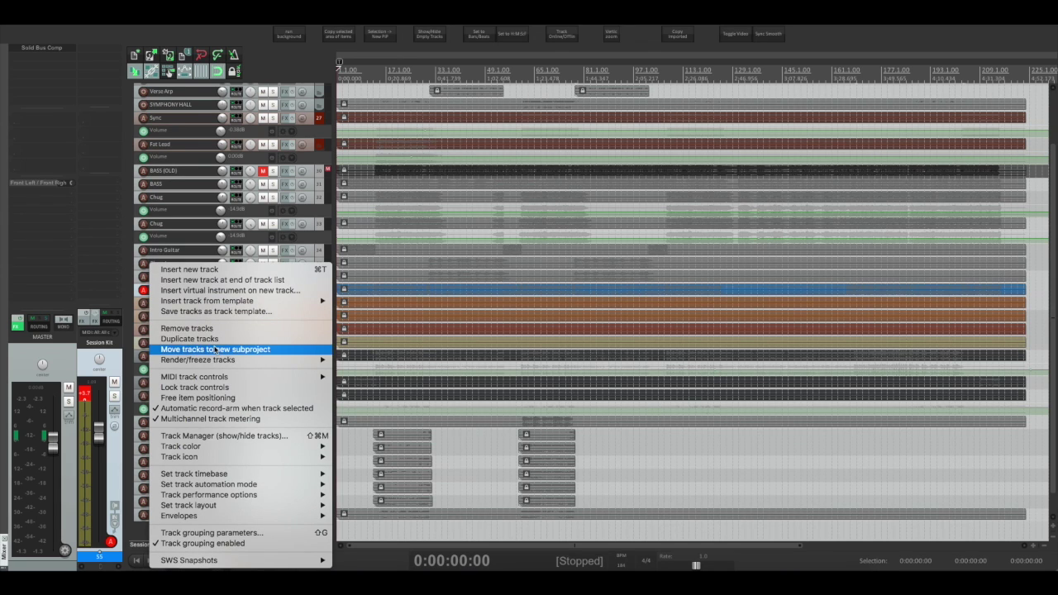
mouse_move(233, 364)
left_click(388, 436)
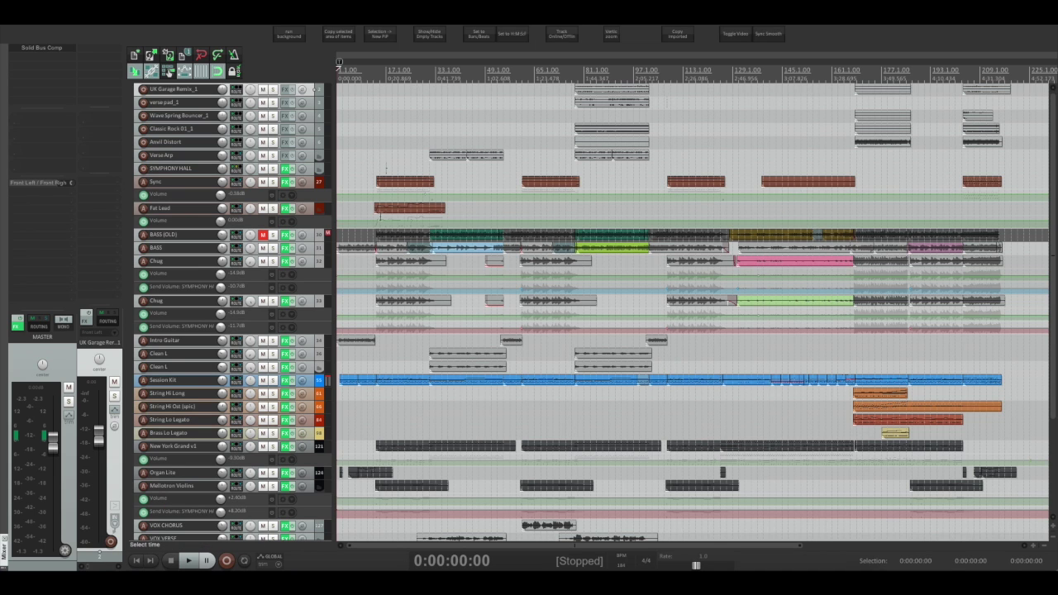
Select all tracks down to the last VOX R and set the file render source to Master mix + stems.
scroll(186, 148, "down", 3)
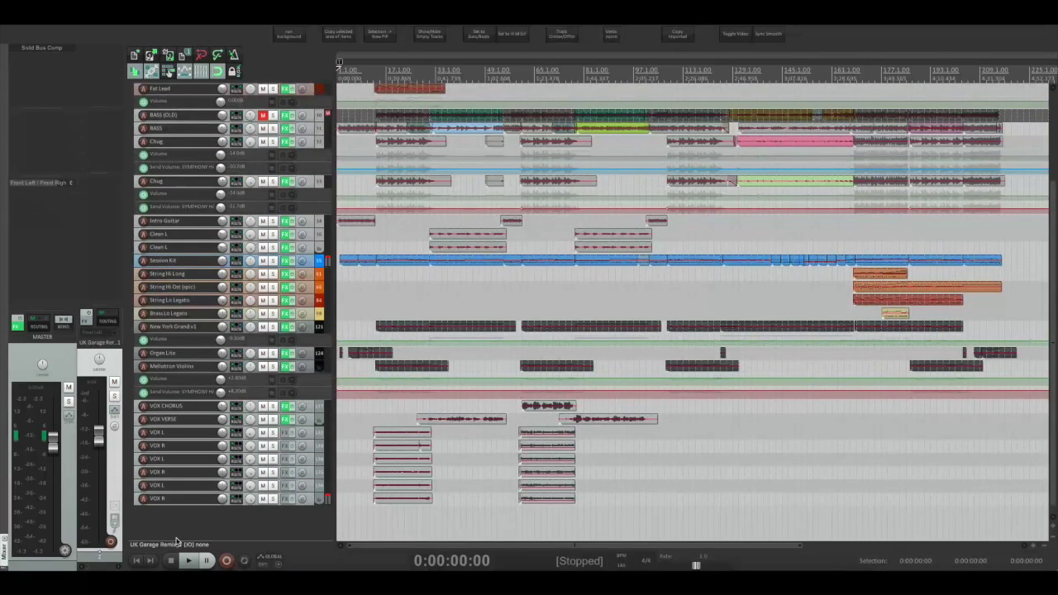
left_click(183, 500)
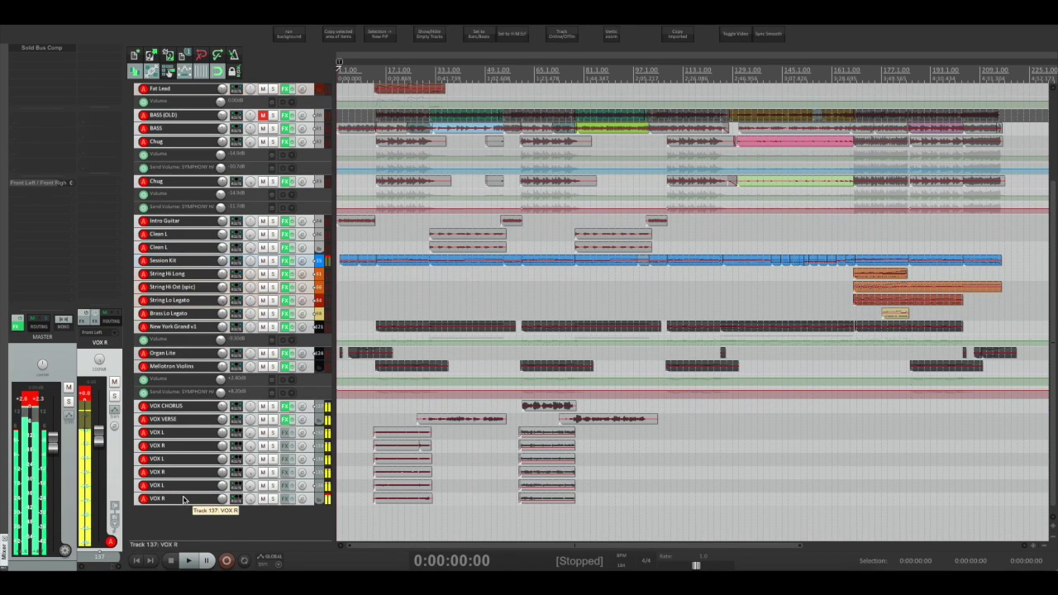
key("super+alt+r")
left_click(327, 138)
left_click(309, 138)
left_click(314, 138)
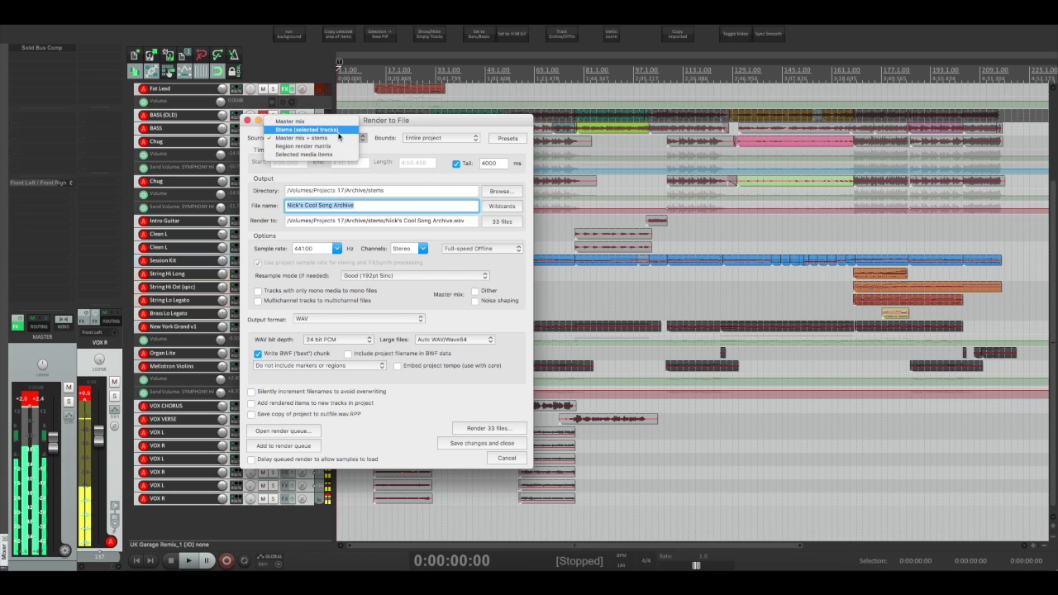
left_click(339, 138)
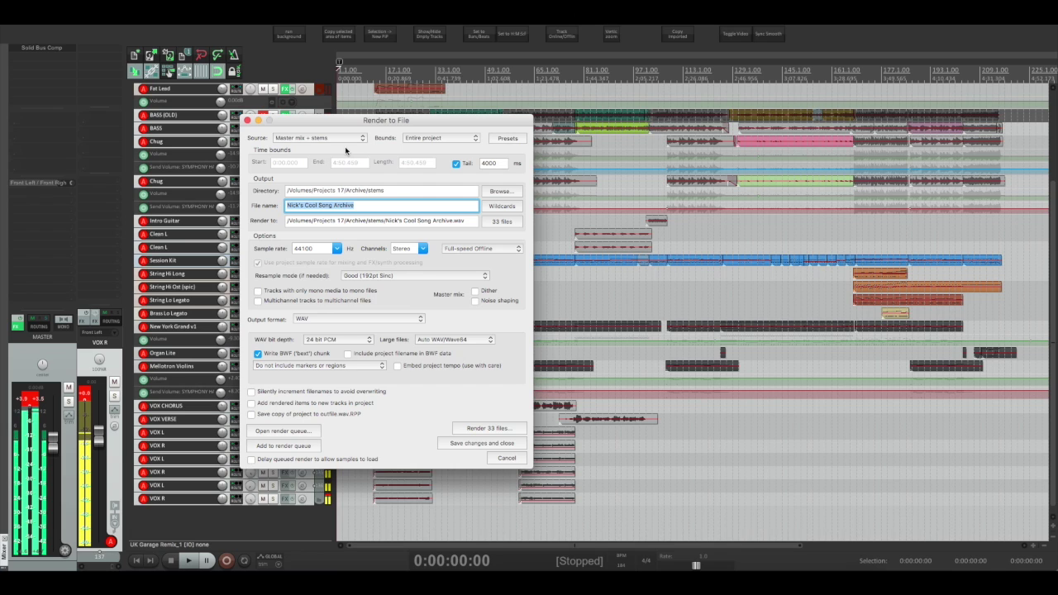
Append the $track wildcard to the render file name so each stem is named after its track.
left_click(365, 208)
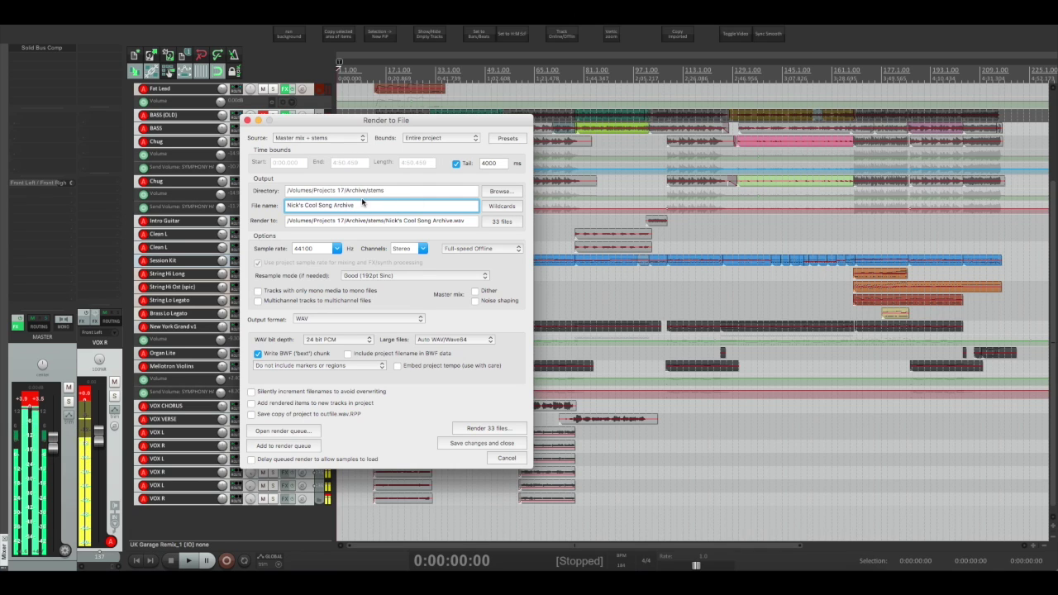
left_click(496, 208)
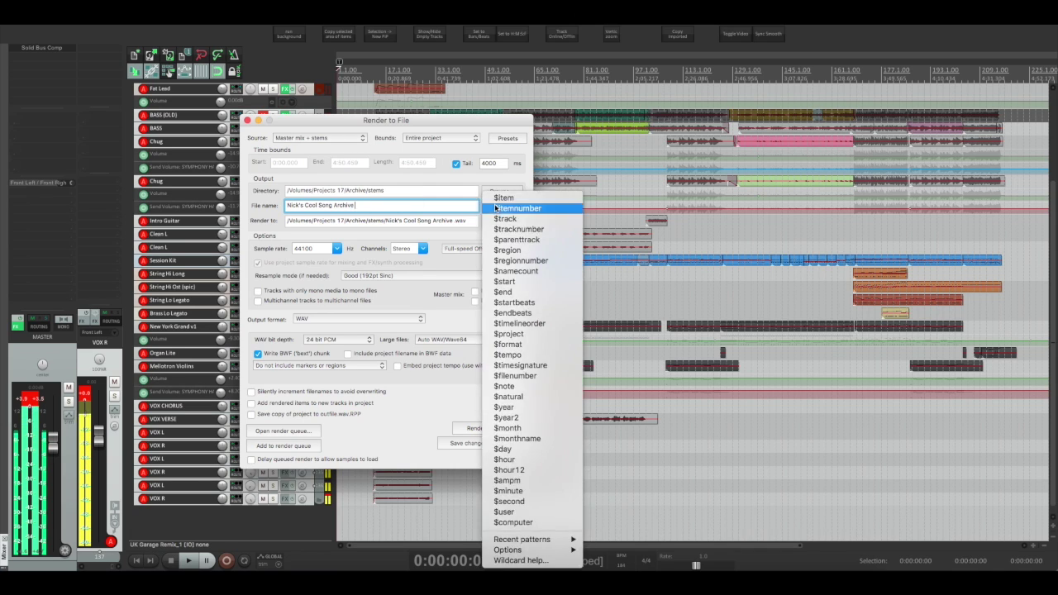
left_click(541, 219)
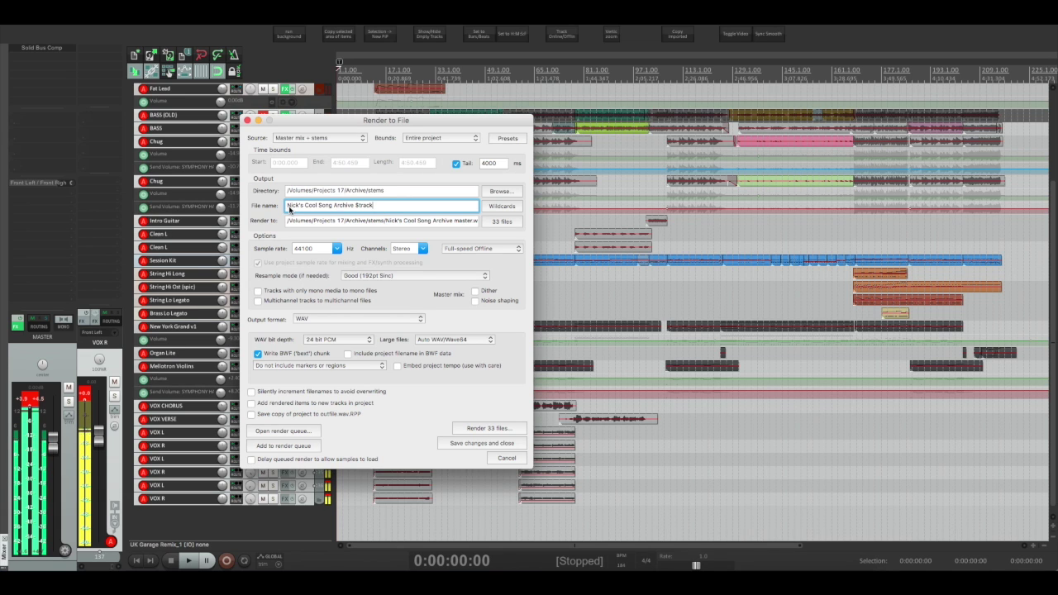
scroll(184, 147, "up", 3)
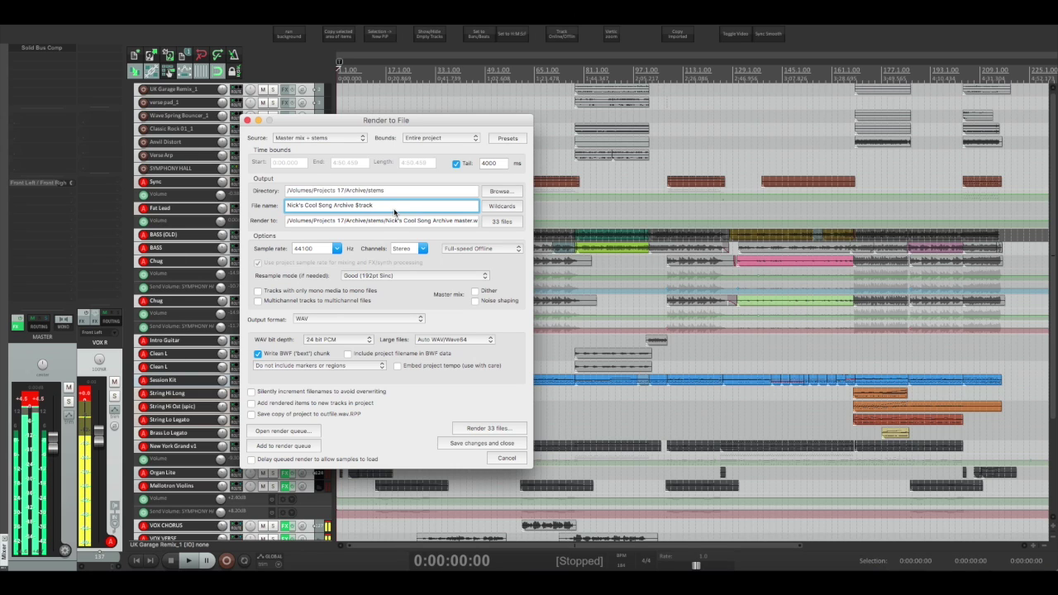
left_click(506, 208)
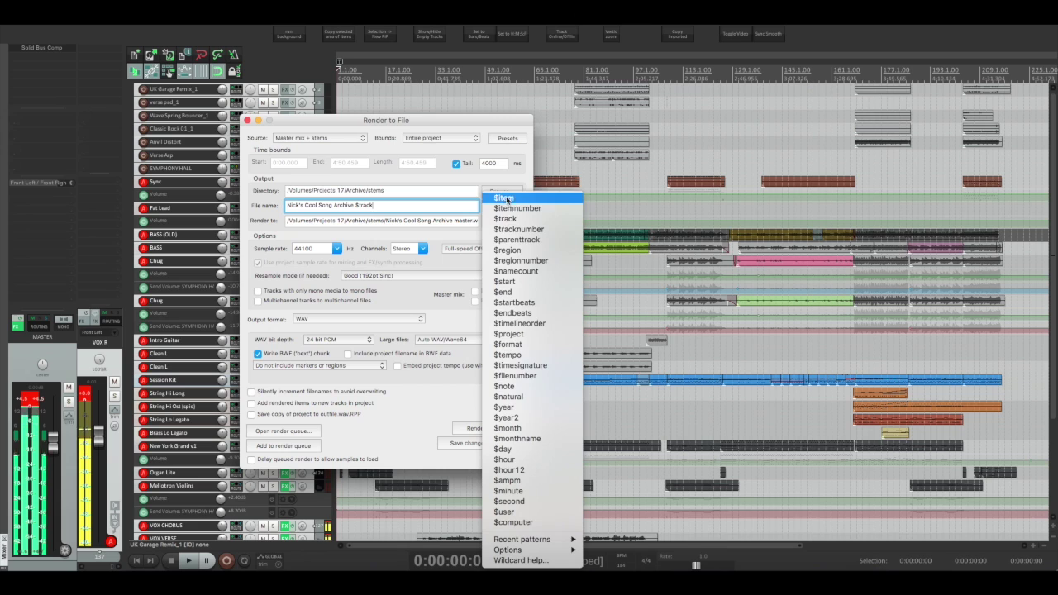
left_click(501, 124)
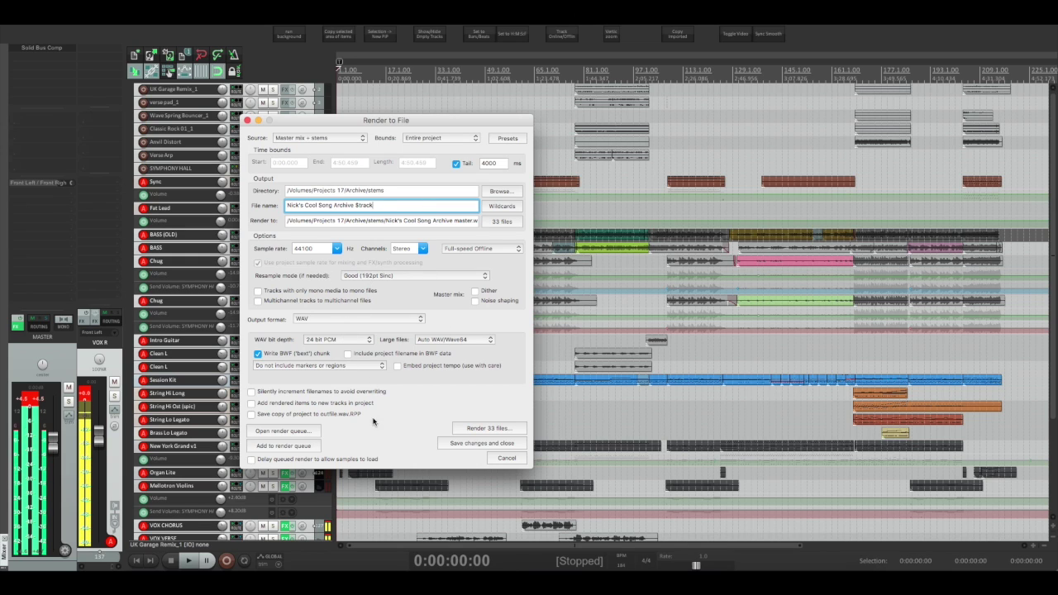
Render the master mix and stems as WAV files, and review the output files in Finder.
left_click(502, 429)
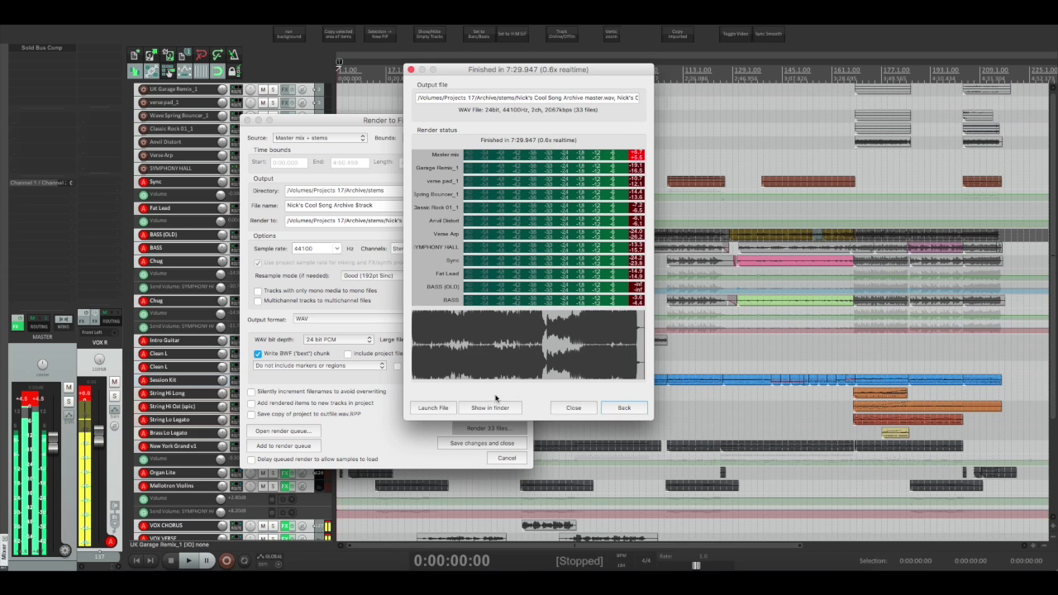
left_click(495, 409)
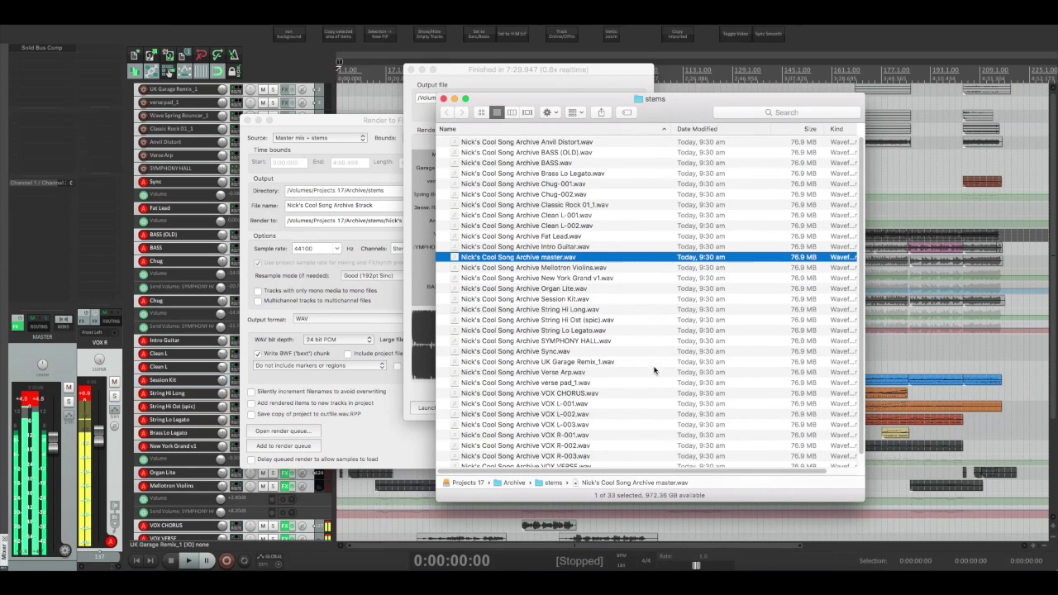
scroll(860, 237, "down", 1)
scroll(860, 237, "down", 1)
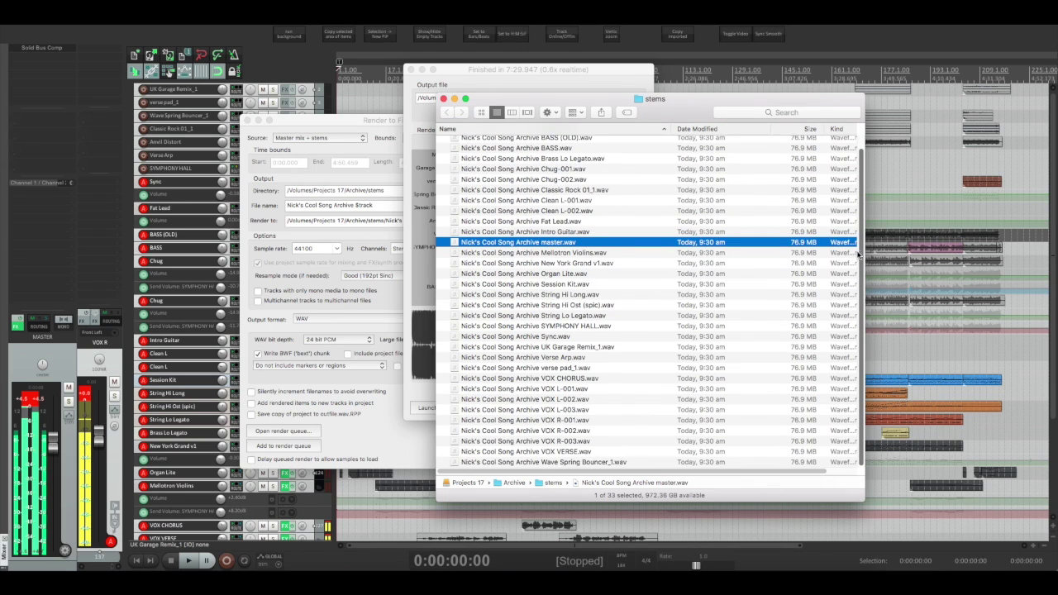
scroll(852, 243, "up", 1)
scroll(850, 249, "down", 1)
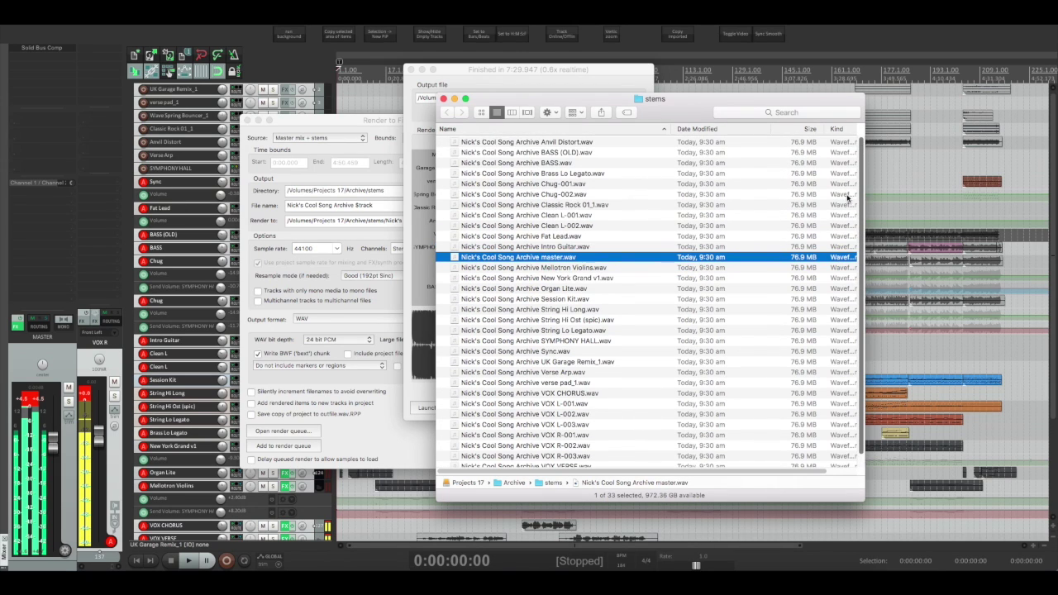
scroll(818, 254, "up", 1)
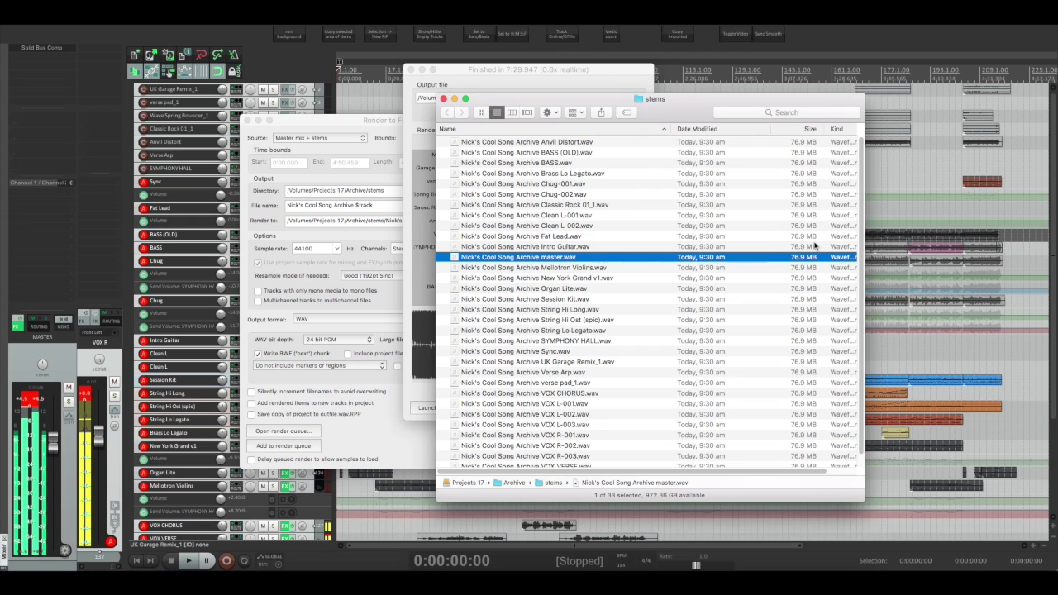